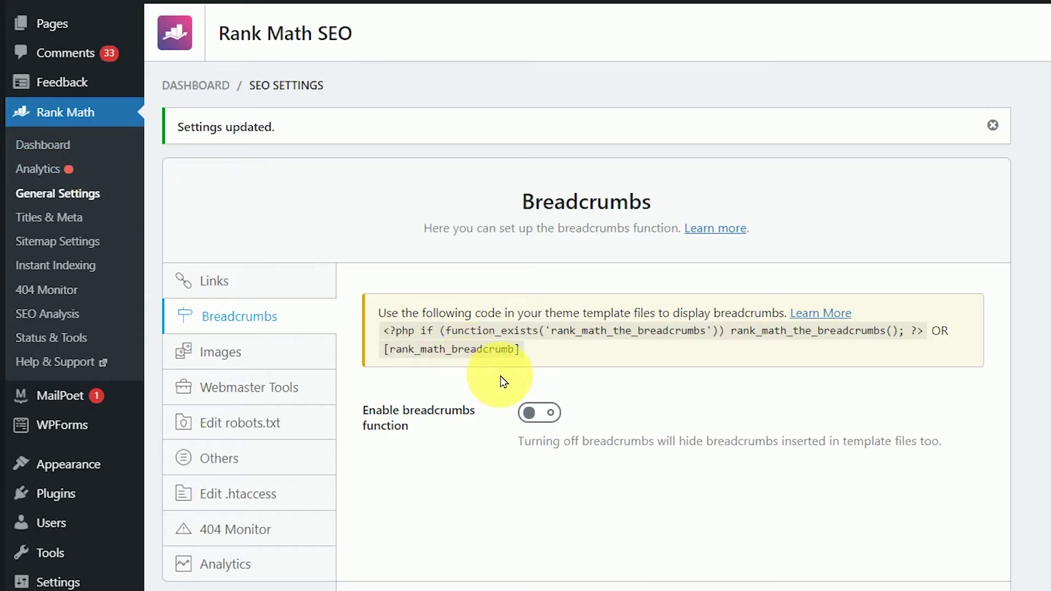
Enable the breadcrumbs function in Rank Math's Breadcrumbs settings
{"action": "scroll", "coordinate": [652, 356], "scroll_direction": "down", "scroll_amount": 1}
{"action": "scroll", "coordinate": [664, 369], "scroll_direction": "up", "scroll_amount": 1}
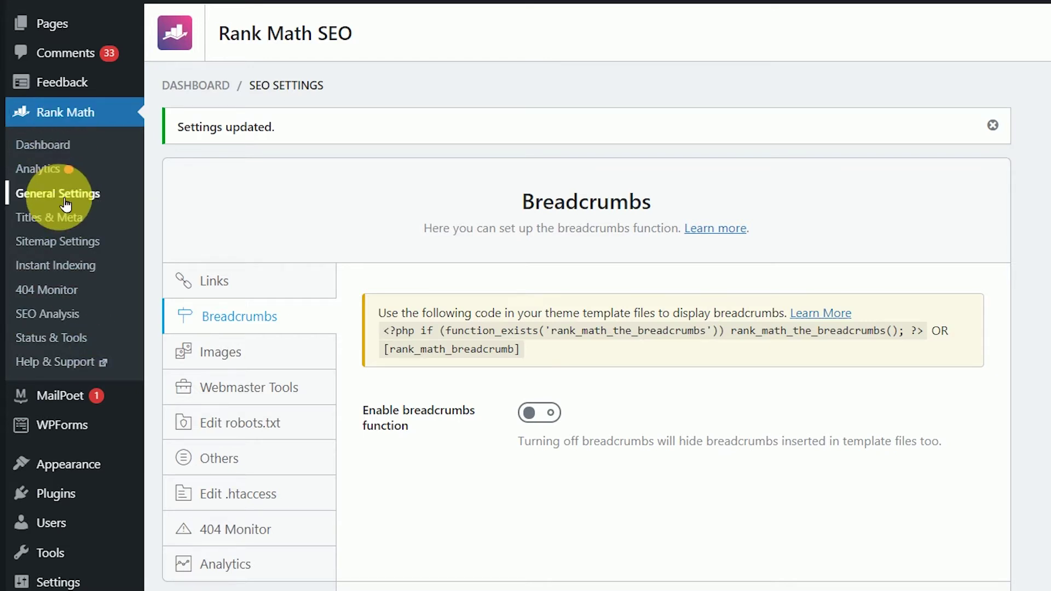
{"action": "scroll", "coordinate": [563, 369], "scroll_direction": "down", "scroll_amount": 1}
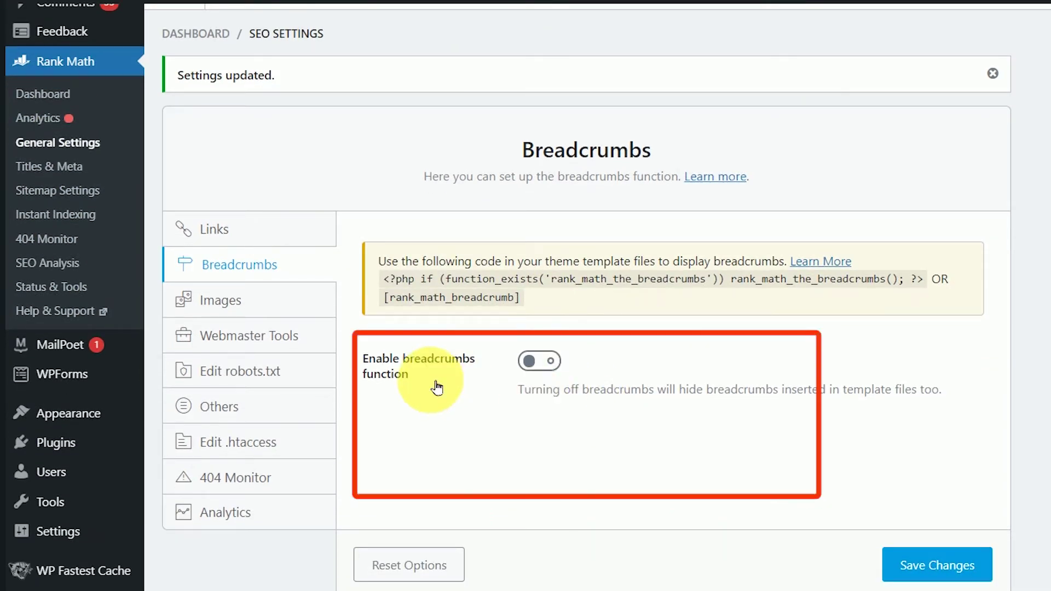
{"action": "left_click", "coordinate": [539, 360]}
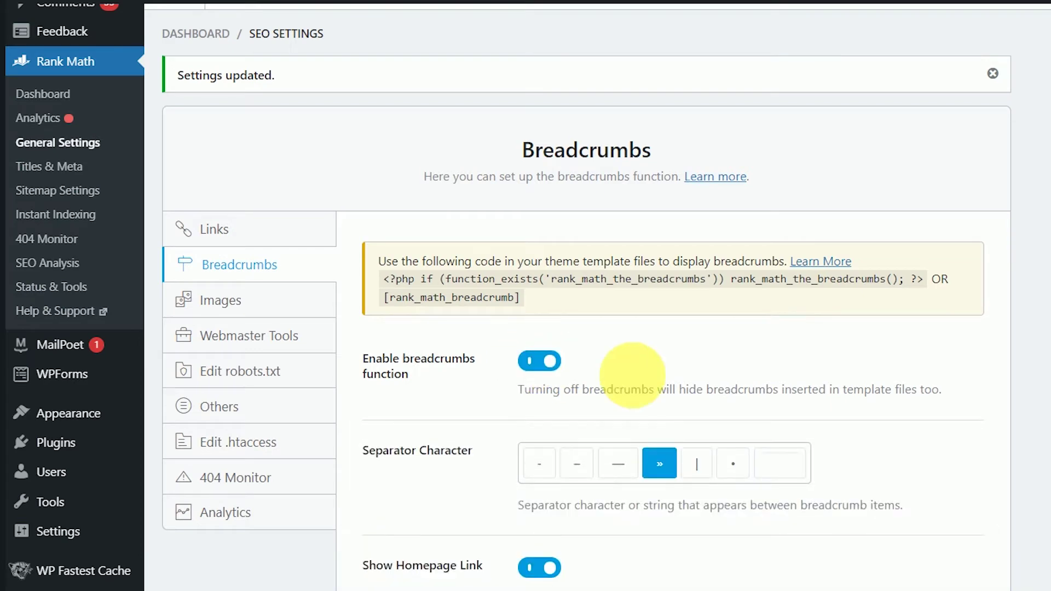
Review the breadcrumb options from the separator character to the blog page setting, and save the changes
{"action": "scroll", "coordinate": [689, 373], "scroll_direction": "down", "scroll_amount": 7}
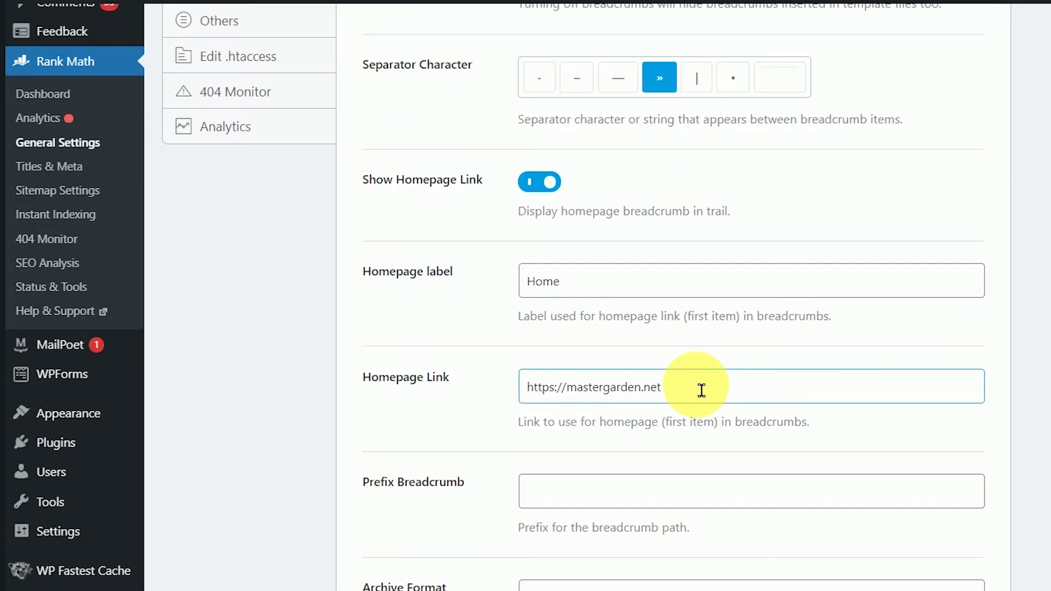
{"action": "scroll", "coordinate": [657, 356], "scroll_direction": "up", "scroll_amount": 4}
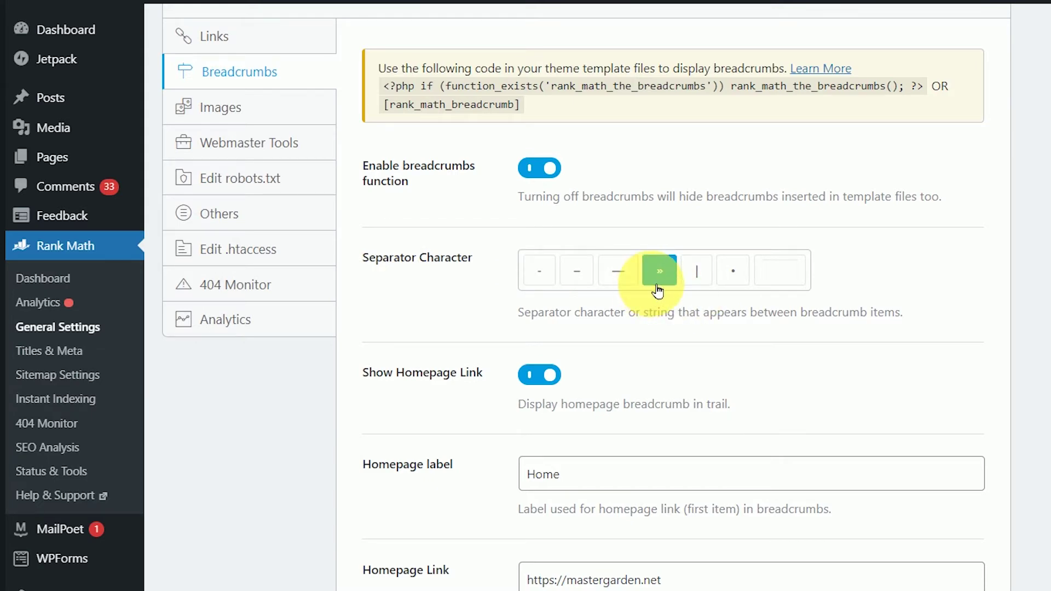
{"action": "scroll", "coordinate": [658, 291], "scroll_direction": "down", "scroll_amount": 5}
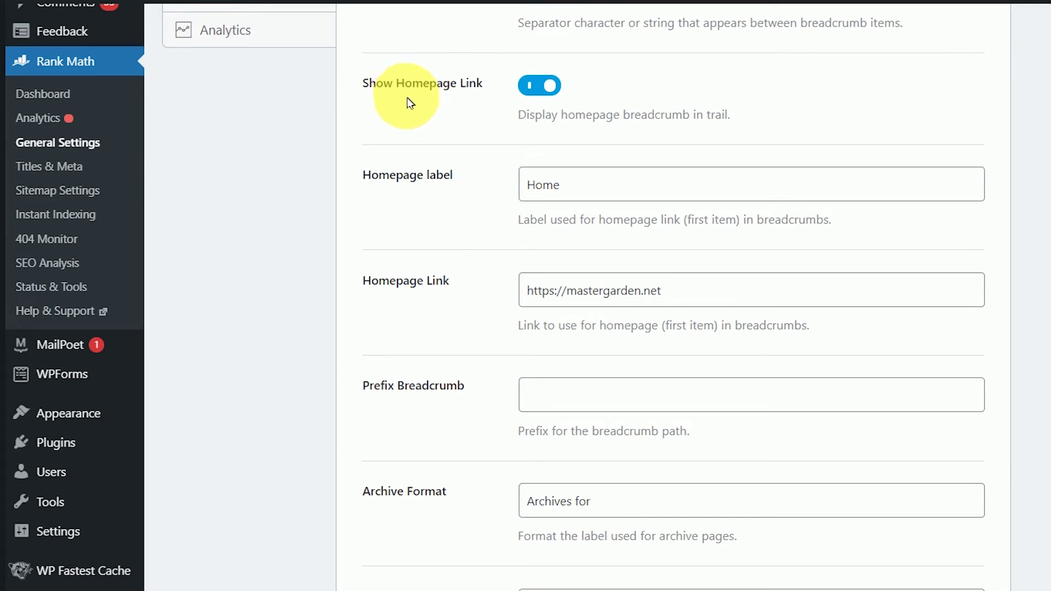
{"action": "scroll", "coordinate": [624, 194], "scroll_direction": "down", "scroll_amount": 10}
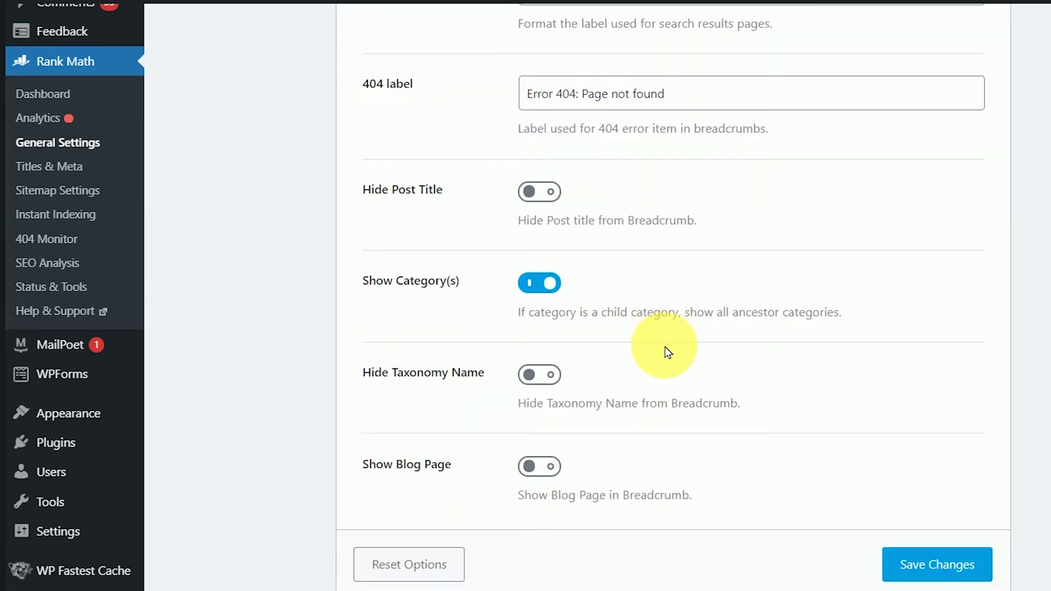
{"action": "scroll", "coordinate": [664, 350], "scroll_direction": "up", "scroll_amount": 5}
{"action": "scroll", "coordinate": [504, 481], "scroll_direction": "down", "scroll_amount": 6}
{"action": "scroll", "coordinate": [542, 462], "scroll_direction": "up", "scroll_amount": 16}
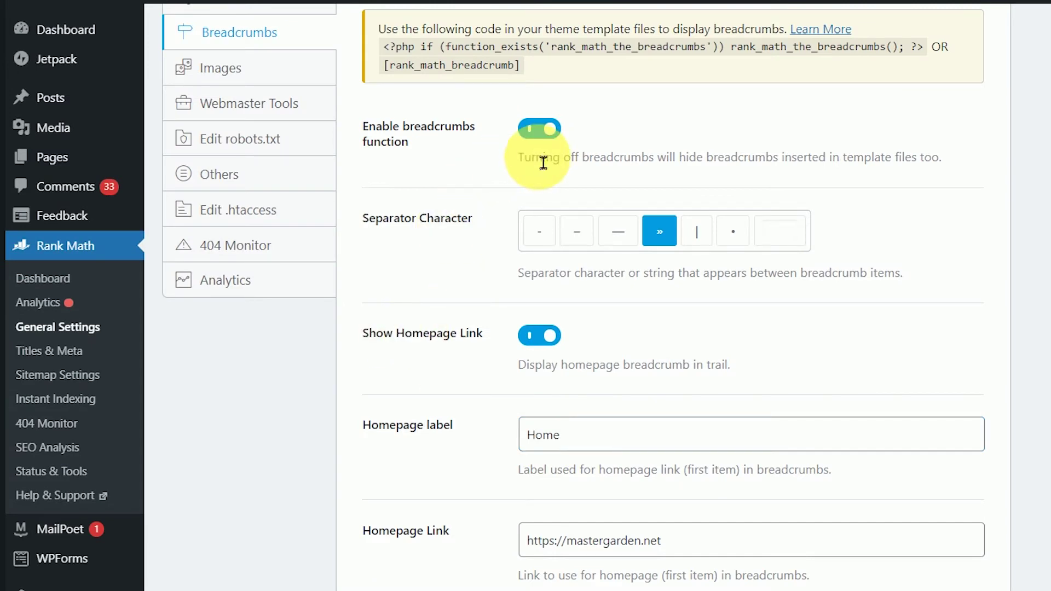
{"action": "scroll", "coordinate": [630, 400], "scroll_direction": "down", "scroll_amount": 8}
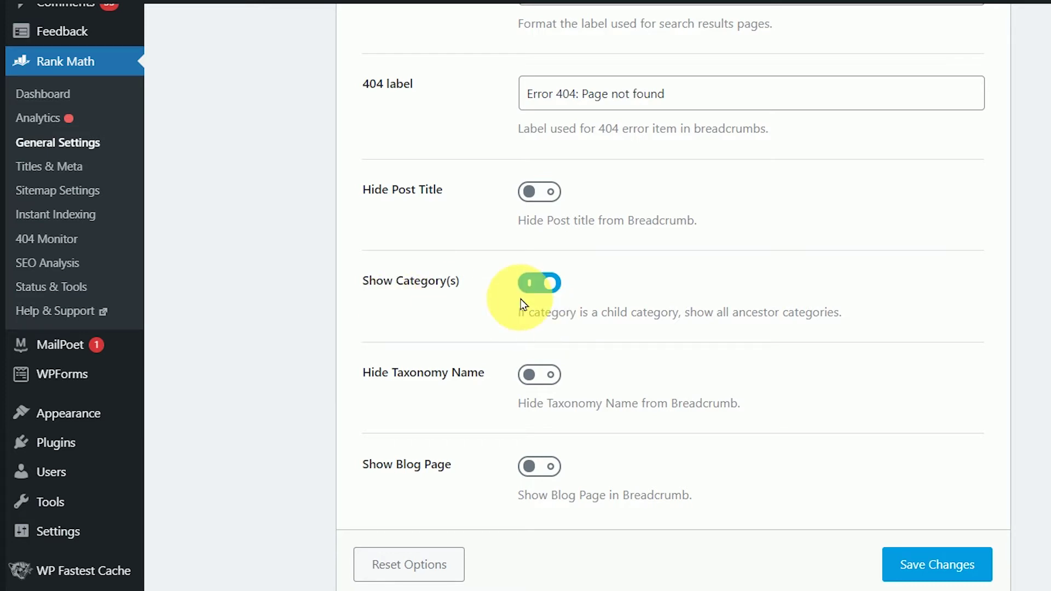
{"action": "left_click", "coordinate": [901, 564]}
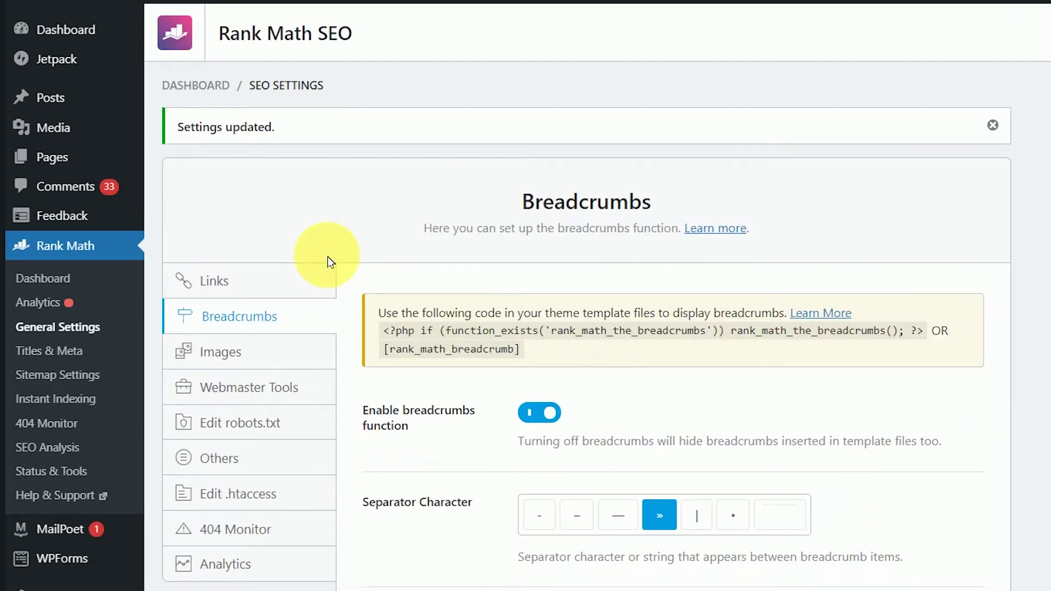
Copy the PHP snippet that displays Rank Math breadcrumbs in theme template files
{"action": "scroll", "coordinate": [716, 427], "scroll_direction": "down", "scroll_amount": 9}
{"action": "scroll", "coordinate": [716, 425], "scroll_direction": "down", "scroll_amount": 8}
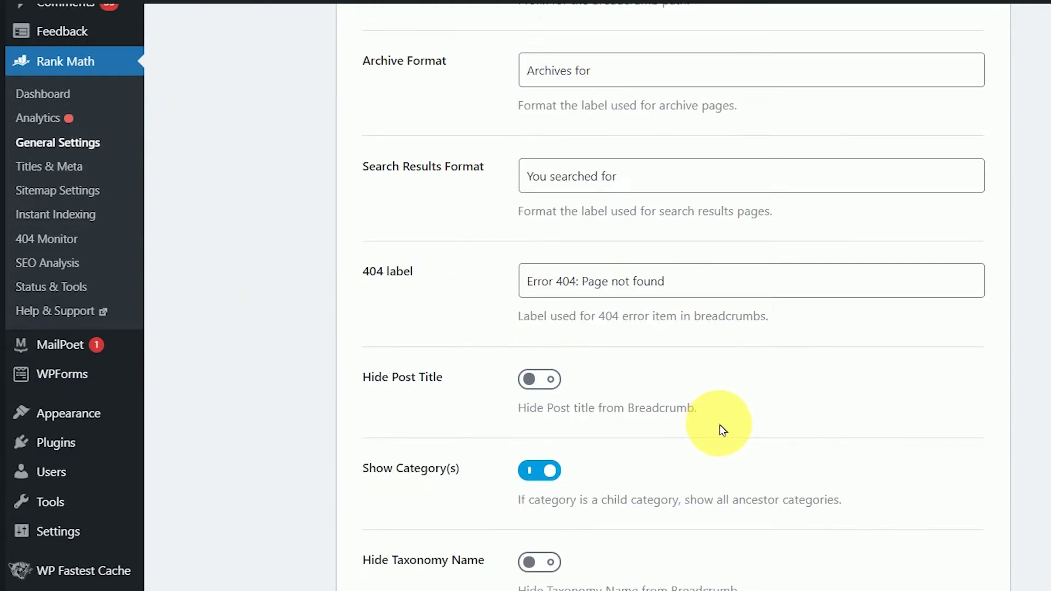
{"action": "scroll", "coordinate": [718, 421], "scroll_direction": "up", "scroll_amount": 17}
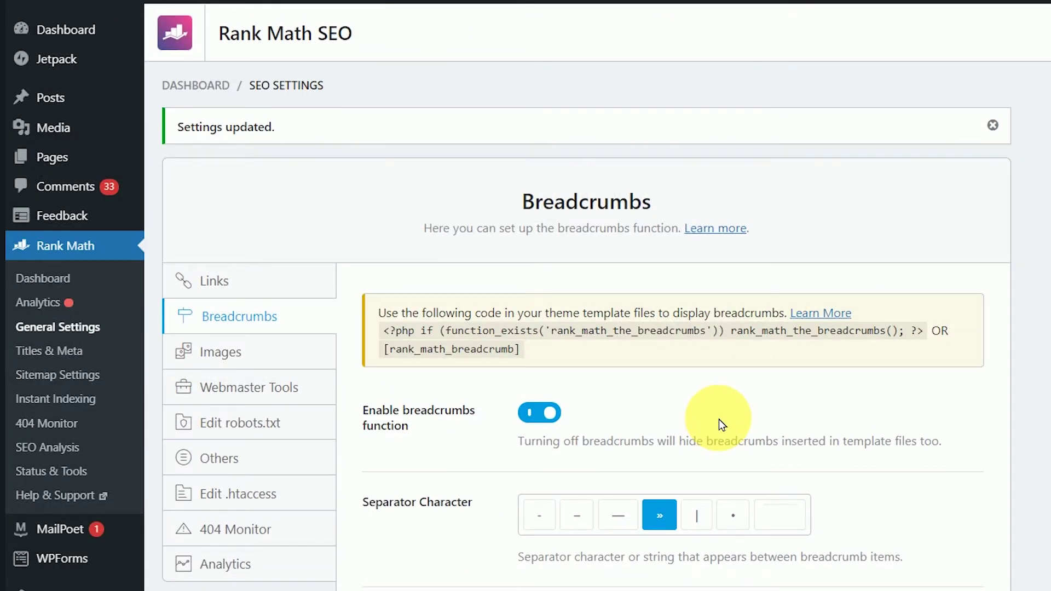
{"action": "mouse_move", "coordinate": [382, 333]}
{"action": "left_mouse_down"}
{"action": "mouse_move", "coordinate": [730, 346]}
{"action": "mouse_move", "coordinate": [901, 345]}
{"action": "mouse_move", "coordinate": [938, 331]}
{"action": "left_mouse_up"}
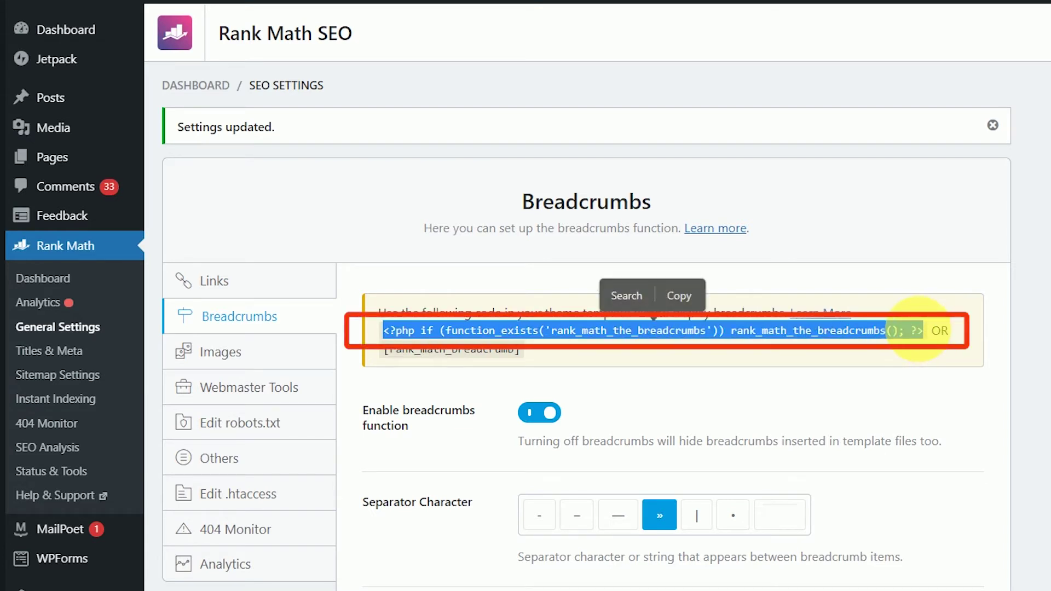
{"action": "left_click", "coordinate": [685, 301]}
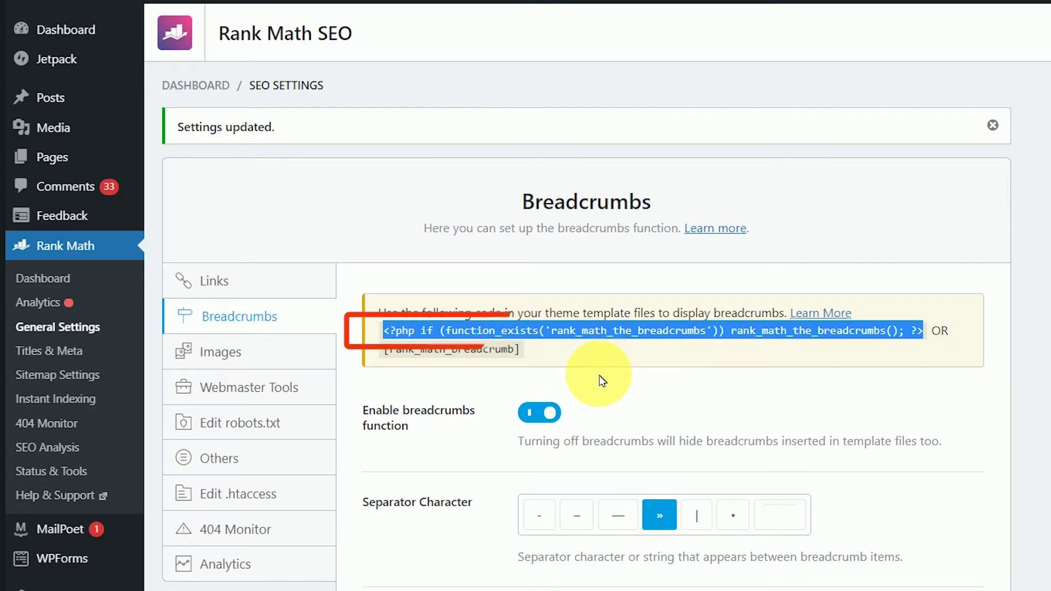
Open the ColorMag theme's page.php file in the Theme Editor
{"action": "scroll", "coordinate": [602, 381], "scroll_direction": "down", "scroll_amount": 5}
{"action": "mouse_move", "coordinate": [106, 366]}
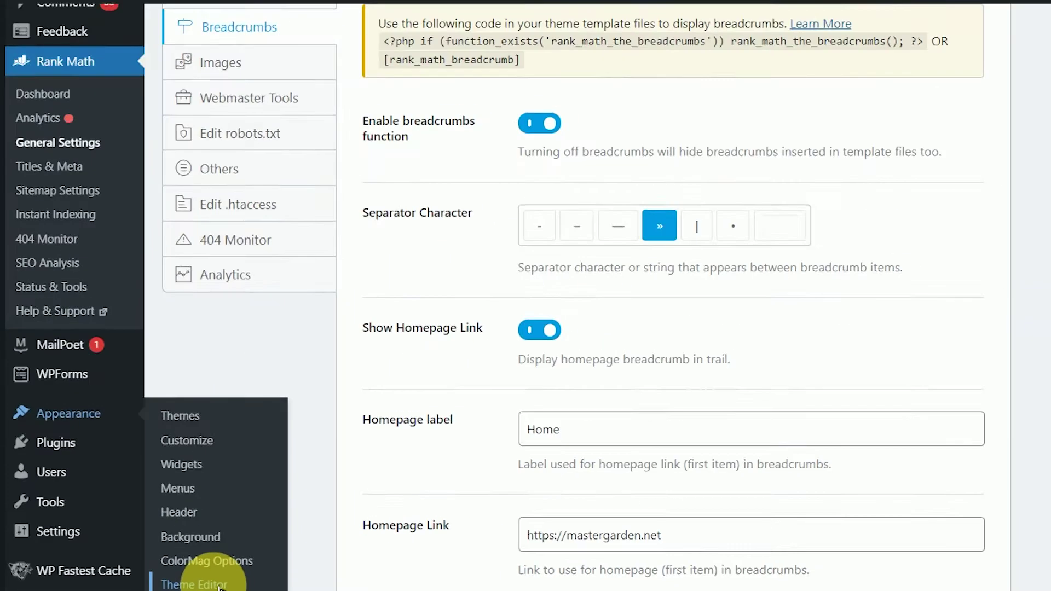
{"action": "left_click", "coordinate": [295, 559]}
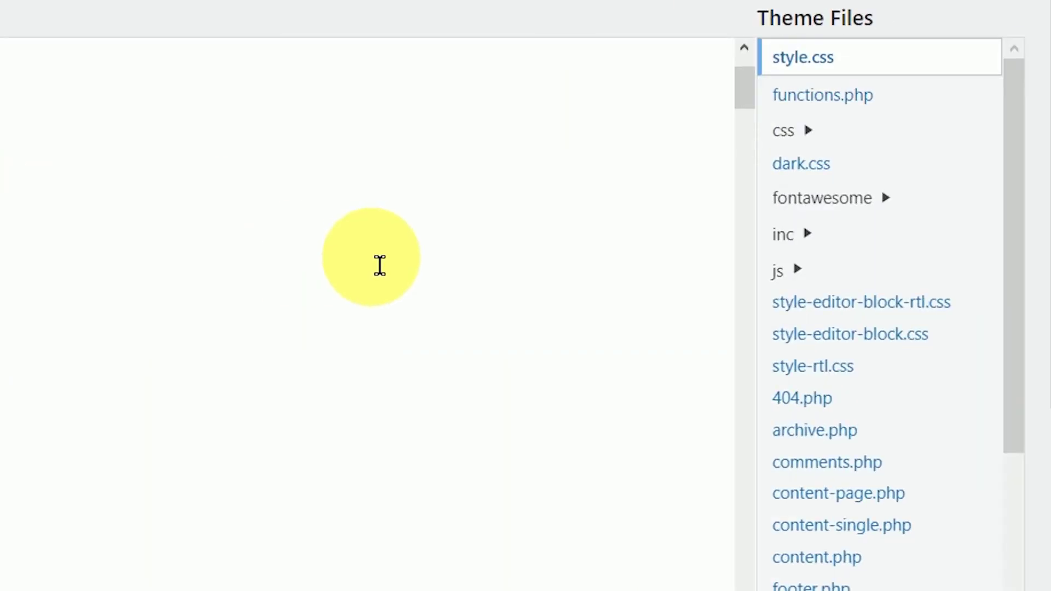
{"action": "scroll", "coordinate": [851, 197], "scroll_direction": "down", "scroll_amount": 6}
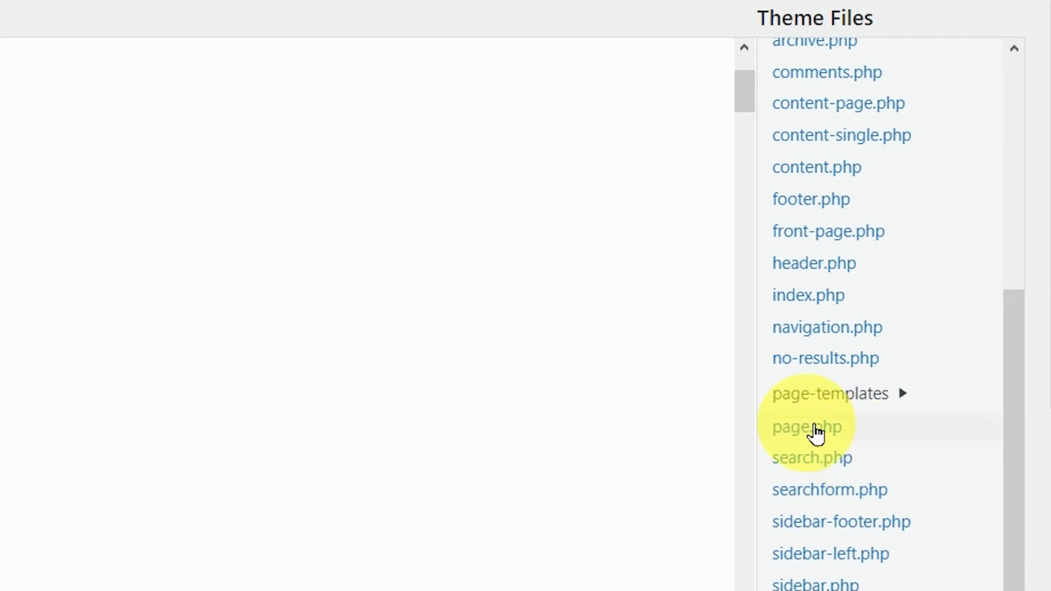
{"action": "scroll", "coordinate": [852, 556], "scroll_direction": "down", "scroll_amount": 5}
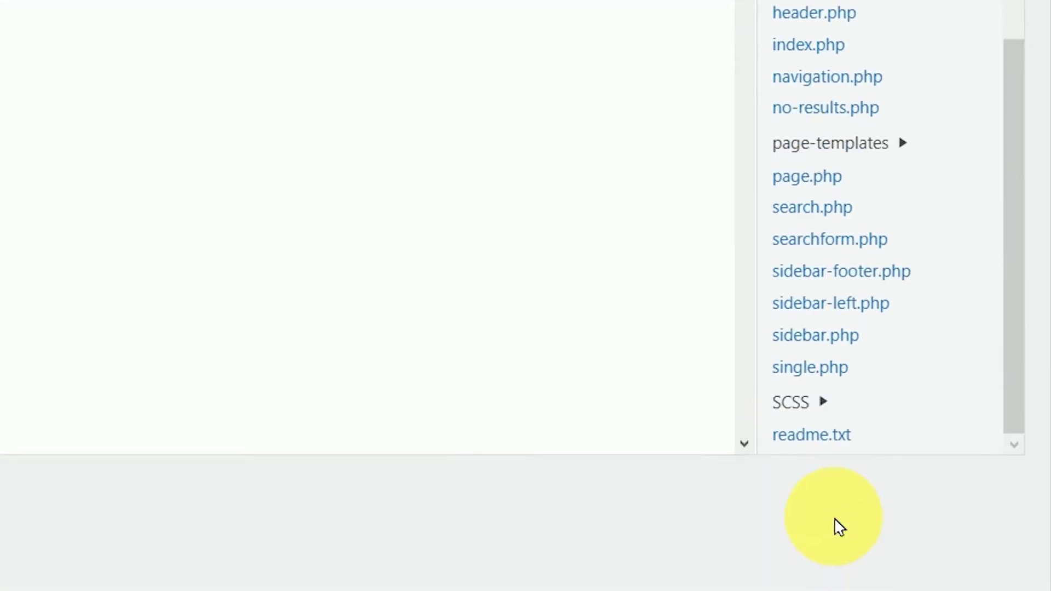
{"action": "left_click", "coordinate": [815, 183]}
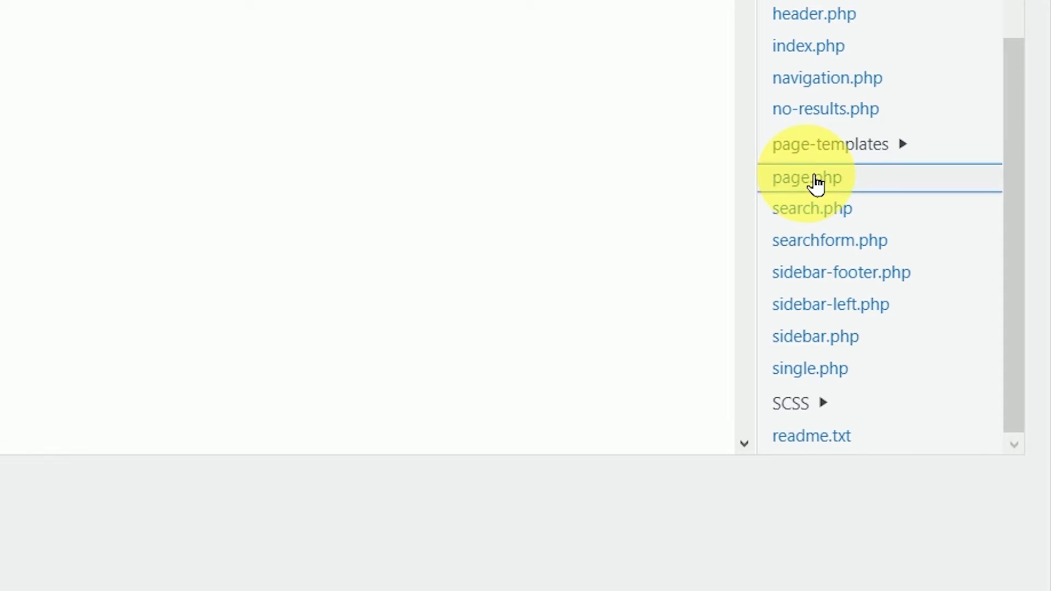
Paste the Rank Math breadcrumbs snippet on line 25 of page.php, below the content div's opening tag, and update the file
{"action": "left_click", "coordinate": [277, 305]}
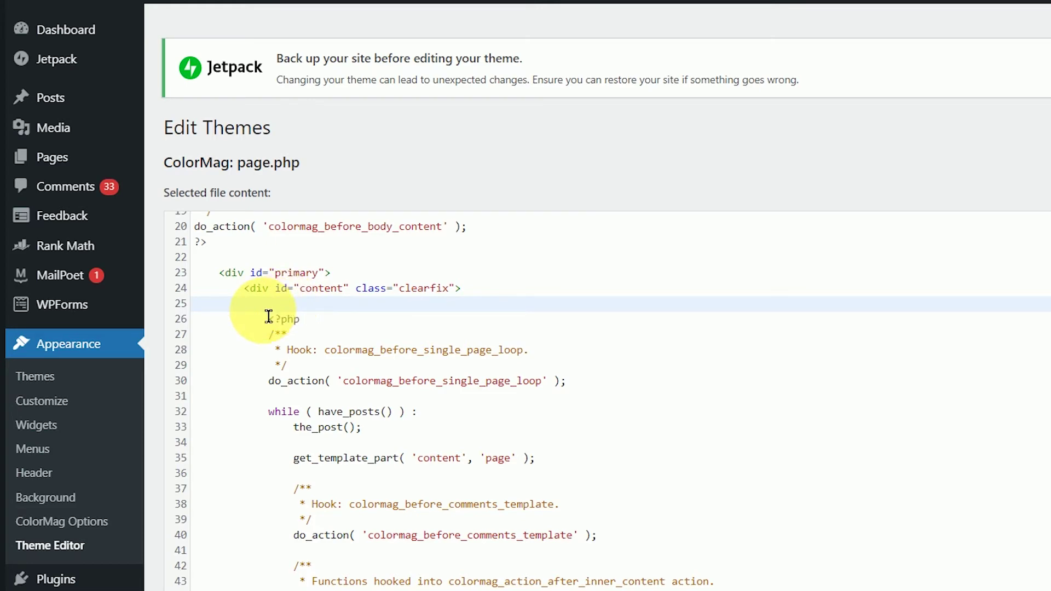
{"action": "key", "text": "ctrl+v"}
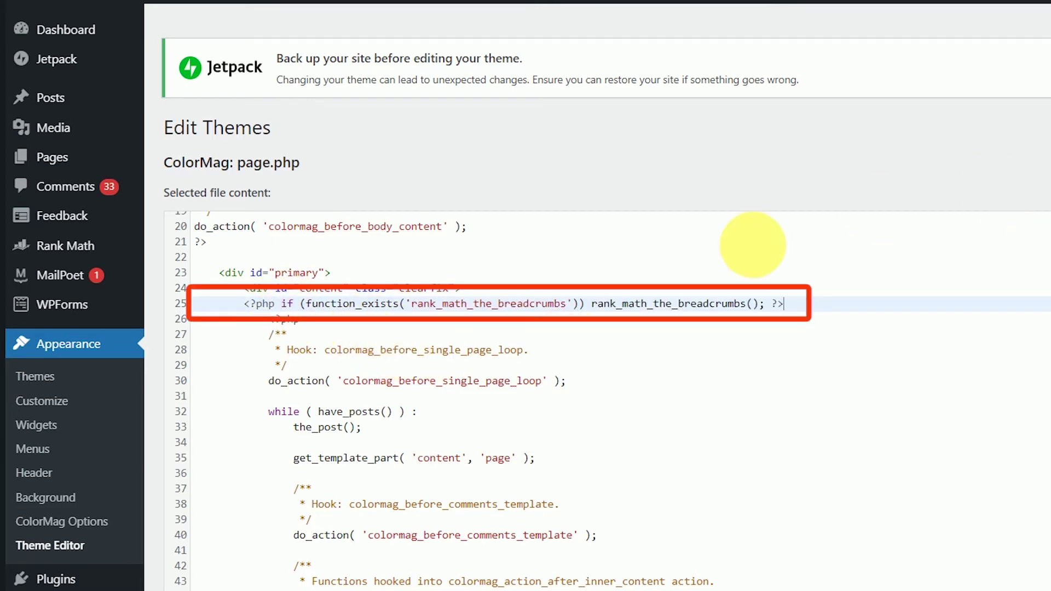
{"action": "scroll", "coordinate": [546, 457], "scroll_direction": "down", "scroll_amount": 1}
{"action": "scroll", "coordinate": [547, 457], "scroll_direction": "down", "scroll_amount": 7}
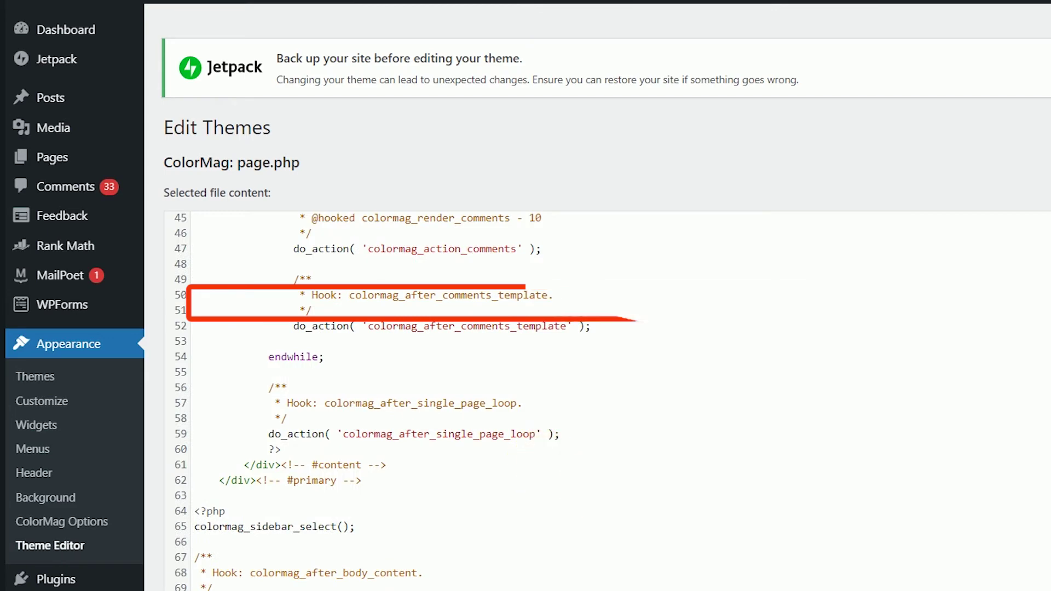
{"action": "scroll", "coordinate": [570, 467], "scroll_direction": "down", "scroll_amount": 3}
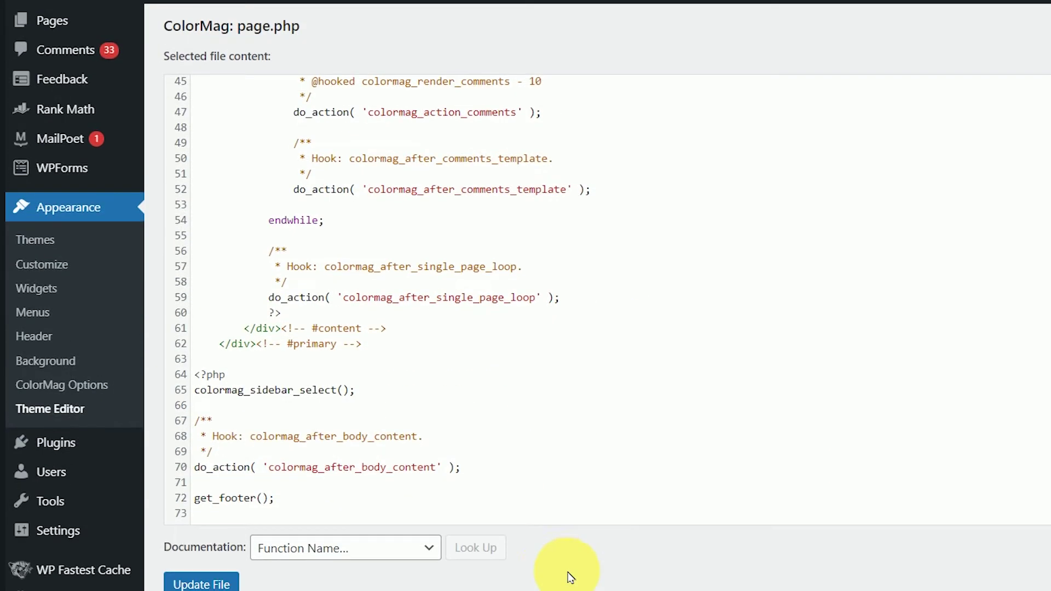
{"action": "left_click", "coordinate": [196, 585]}
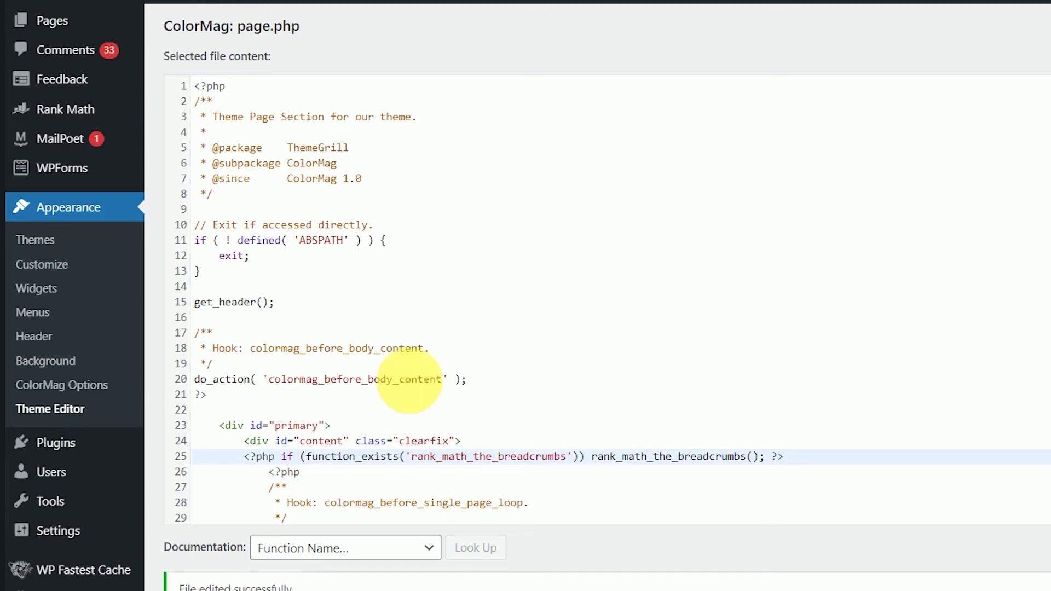
Switch to the Master Garden site and open its About Me page to check the breadcrumbs
{"action": "left_click", "coordinate": [604, 7]}
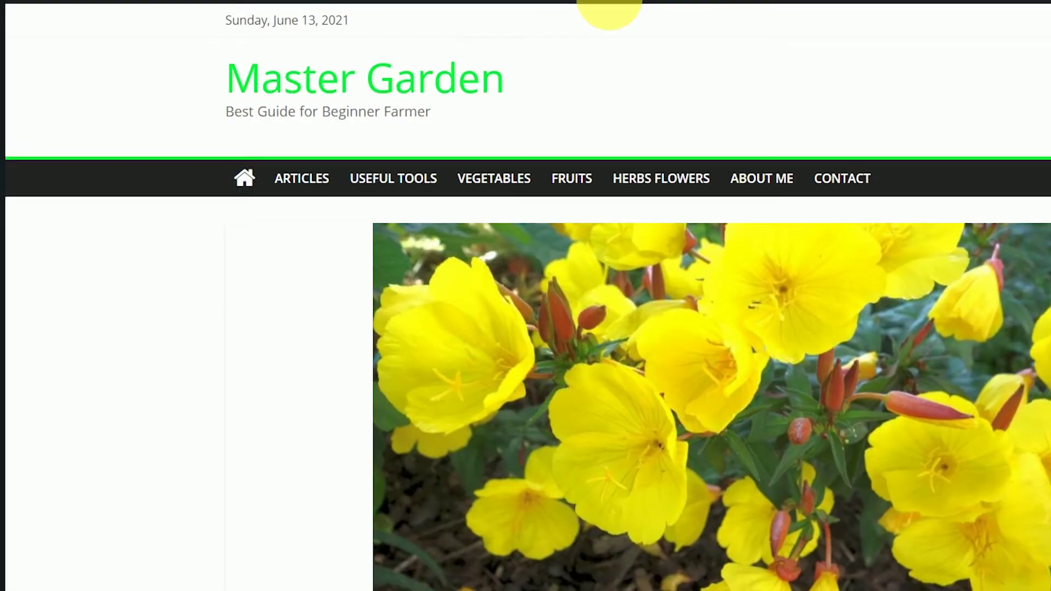
{"action": "left_click", "coordinate": [775, 194]}
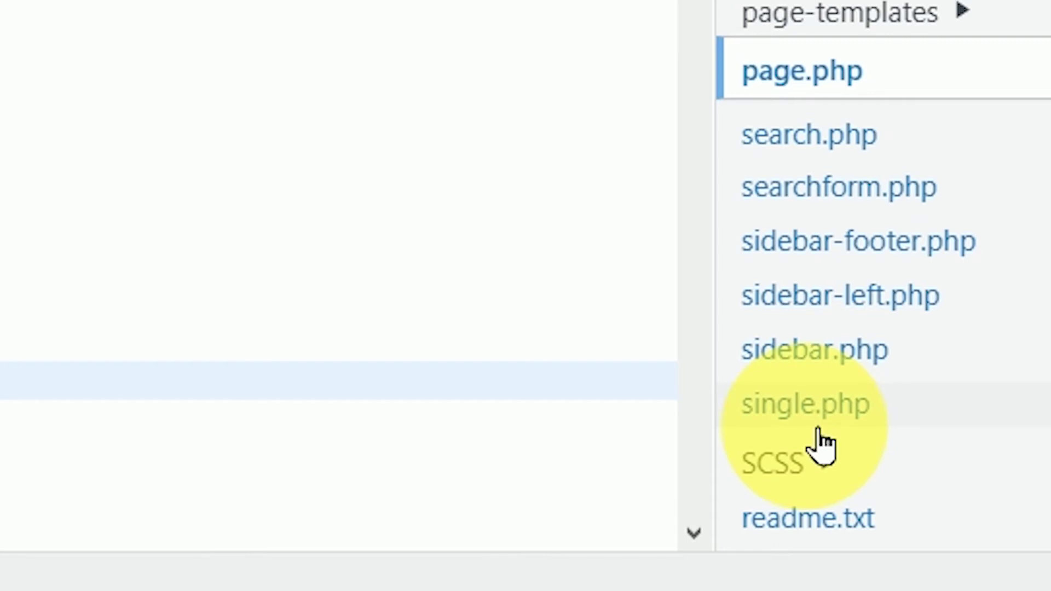
Open single.php, paste the breadcrumbs snippet on empty line 23 above the primary div, and update the file
{"action": "left_click", "coordinate": [818, 432]}
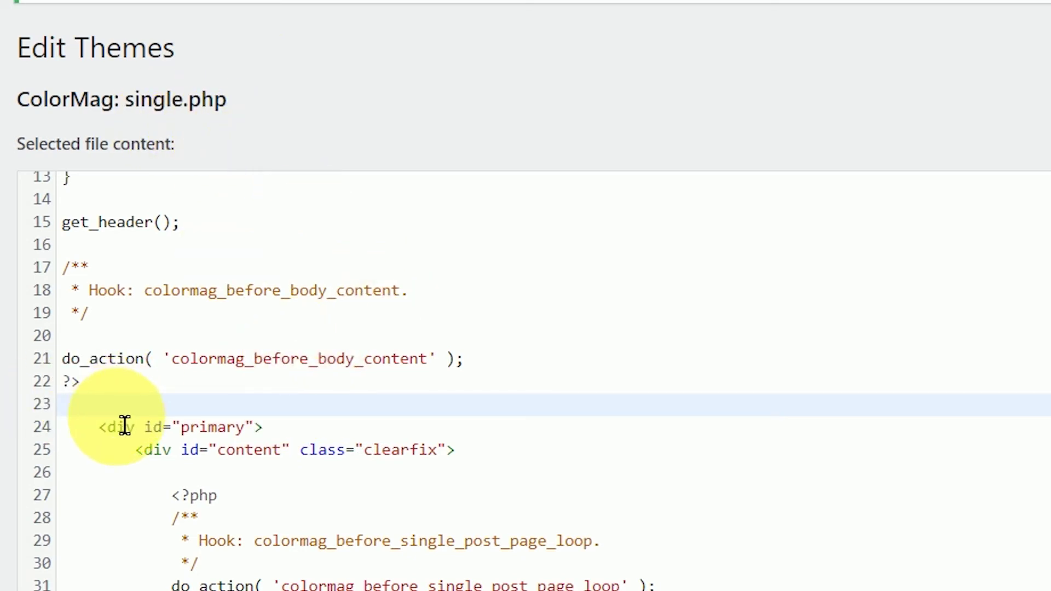
{"action": "key", "text": "ctrl+v"}
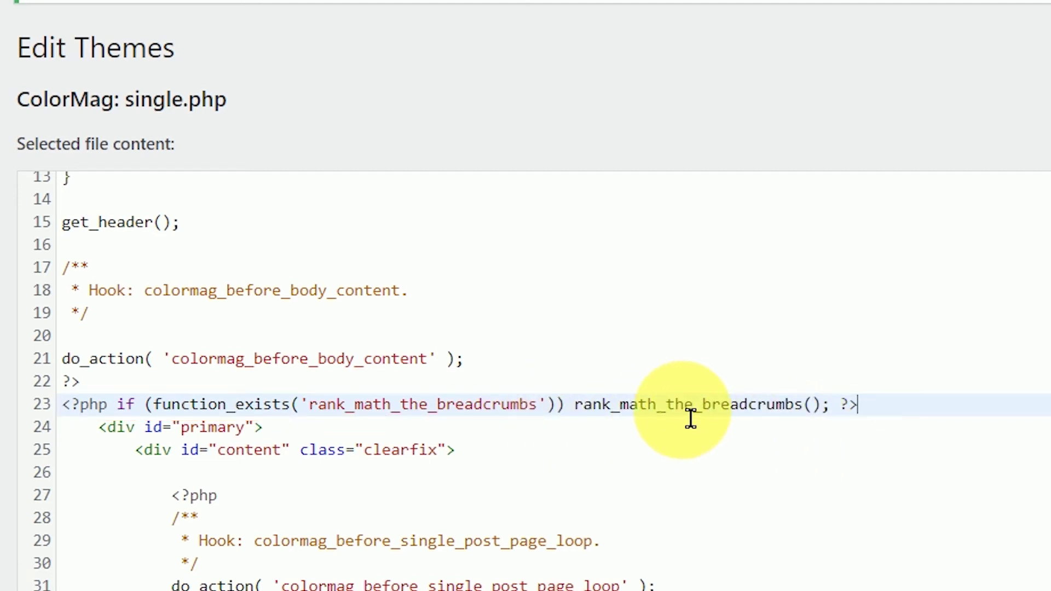
{"action": "left_click_drag", "start_coordinate": [894, 412], "coordinate": [37, 406]}
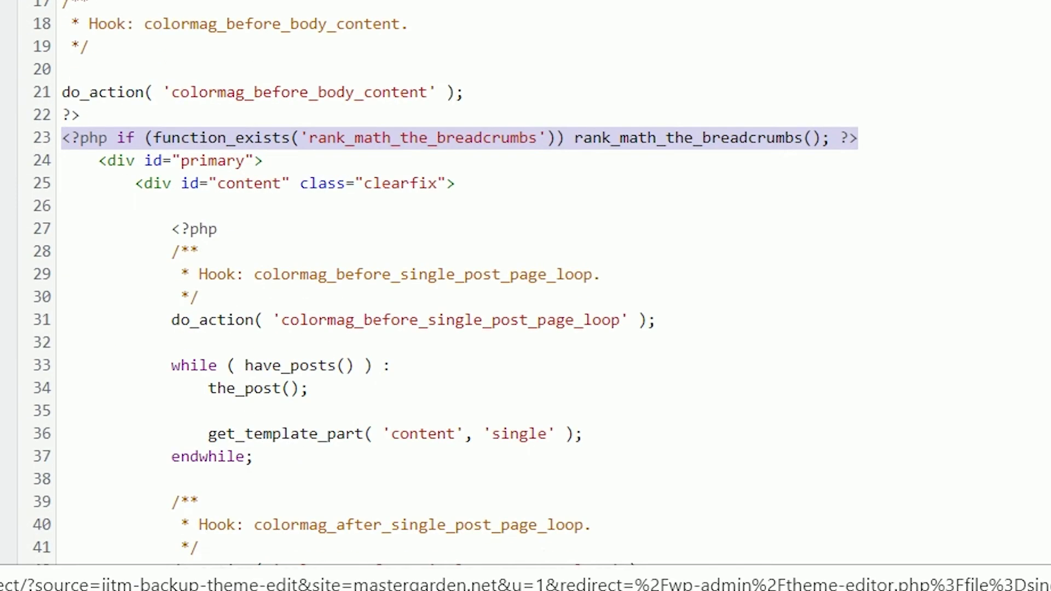
{"action": "scroll", "coordinate": [416, 285], "scroll_direction": "down", "scroll_amount": 10}
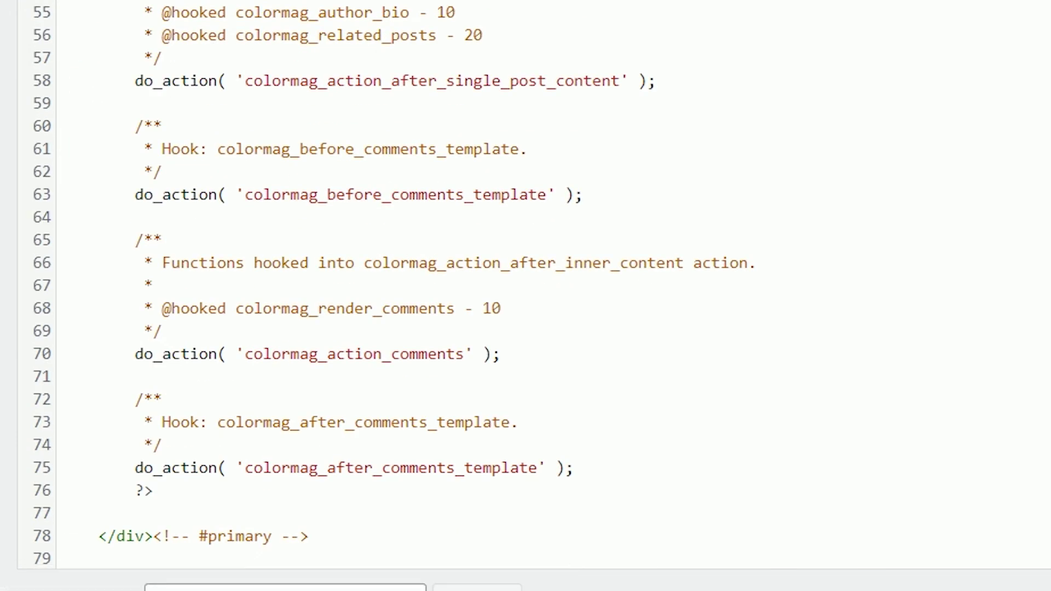
{"action": "scroll", "coordinate": [894, 471], "scroll_direction": "down", "scroll_amount": 8}
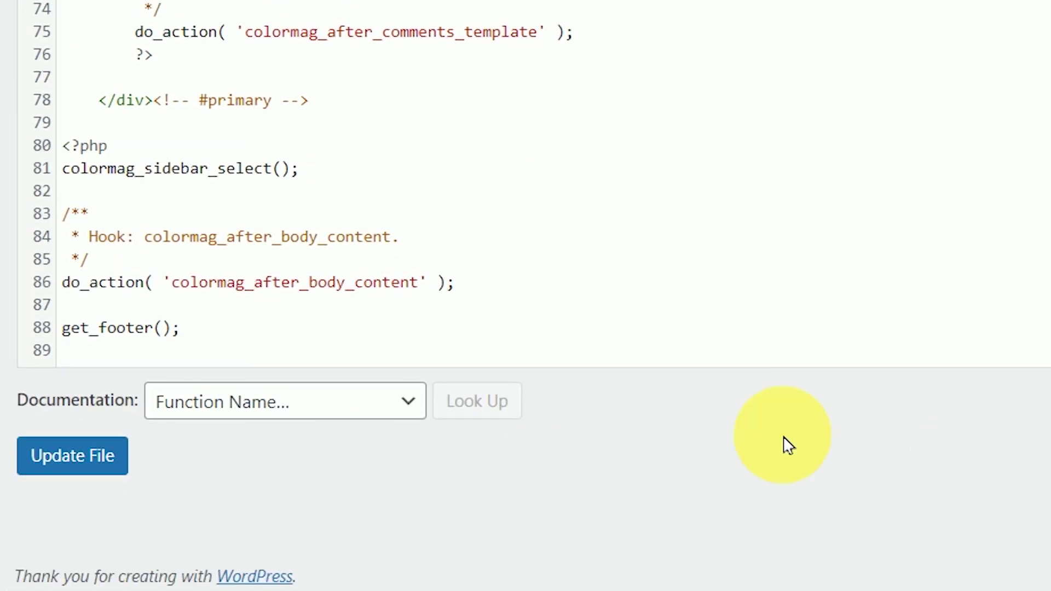
{"action": "left_click", "coordinate": [61, 475]}
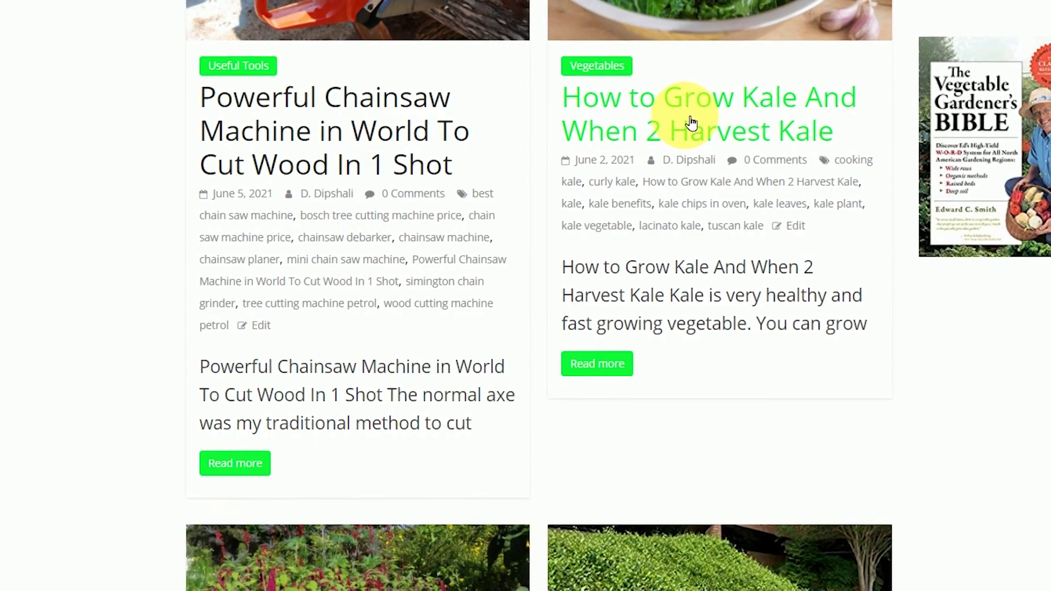
Open the post "How to Grow Kale And When 2 Harvest Kale" on the site and check its breadcrumb trail
{"action": "left_click", "coordinate": [690, 122]}
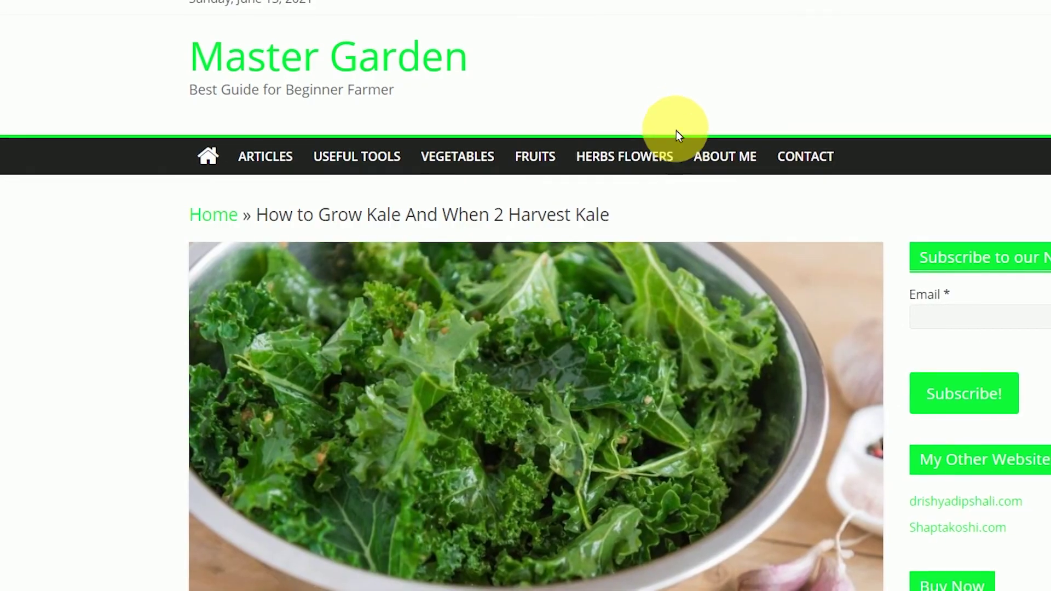
{"action": "scroll", "coordinate": [814, 344], "scroll_direction": "down", "scroll_amount": 3}
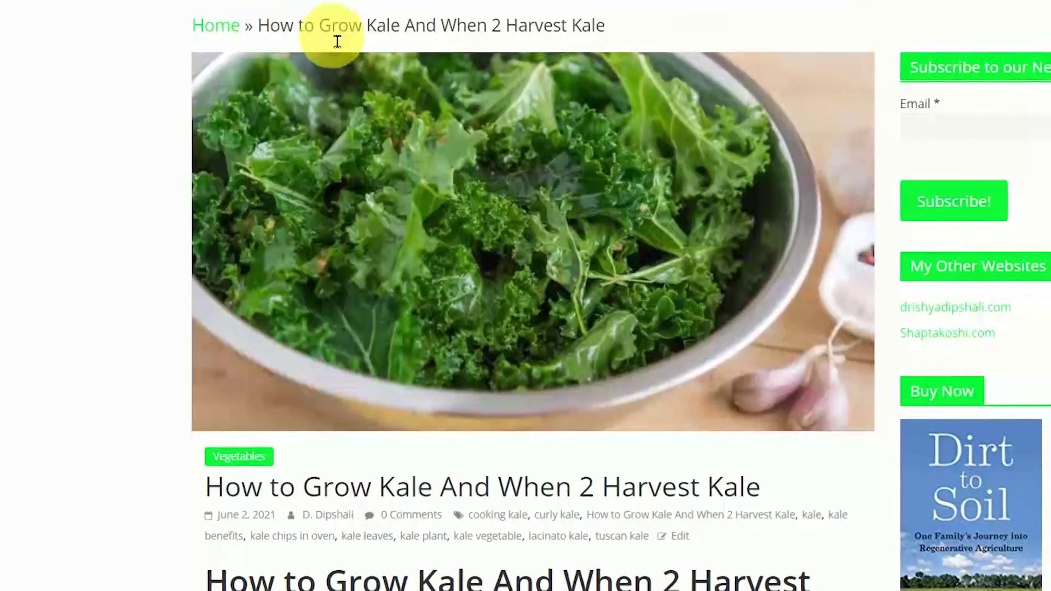